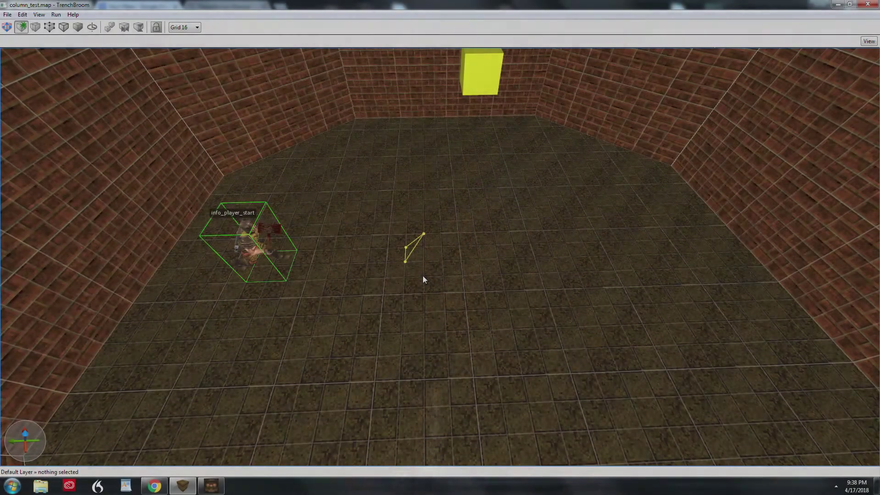
Step: Finish the octagonal outline on the floor with the Brush tool and extrude it into a column 128 units tall
left_click(424, 277)
left_click(443, 276)
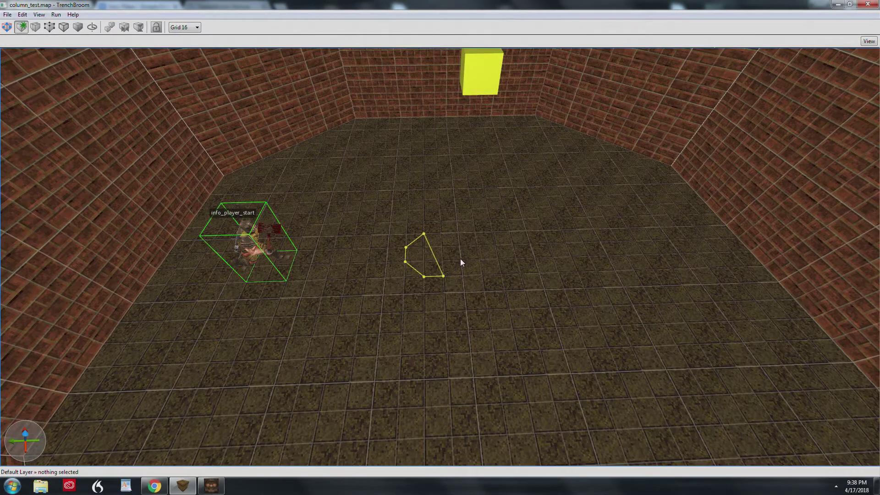
left_click(461, 261)
left_click(440, 233)
left_click_drag(440, 243, 421, 104)
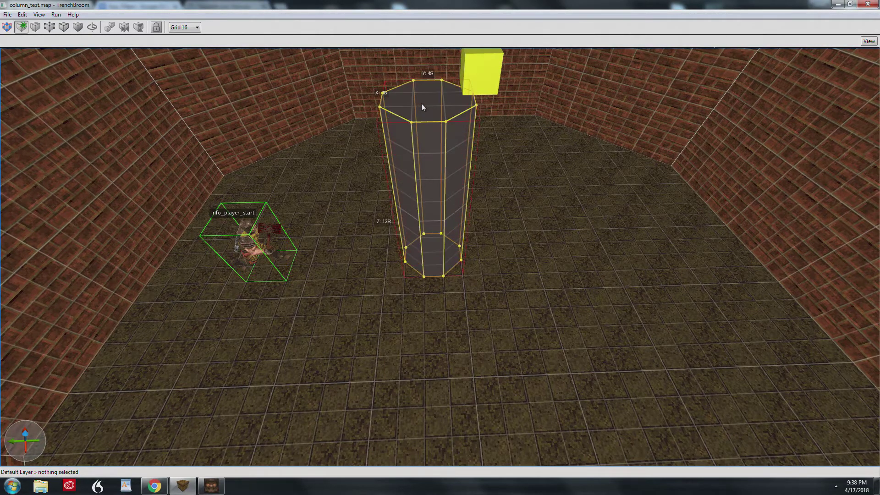
key("Return")
Step: Clip the last two corners off the floor slab, cutting the far one through 448 -240 16 and 432 -256 16, to make it octagonal
key("w")
right_click_drag(422, 104, 508, 139)
scroll(509, 138, "down", 5)
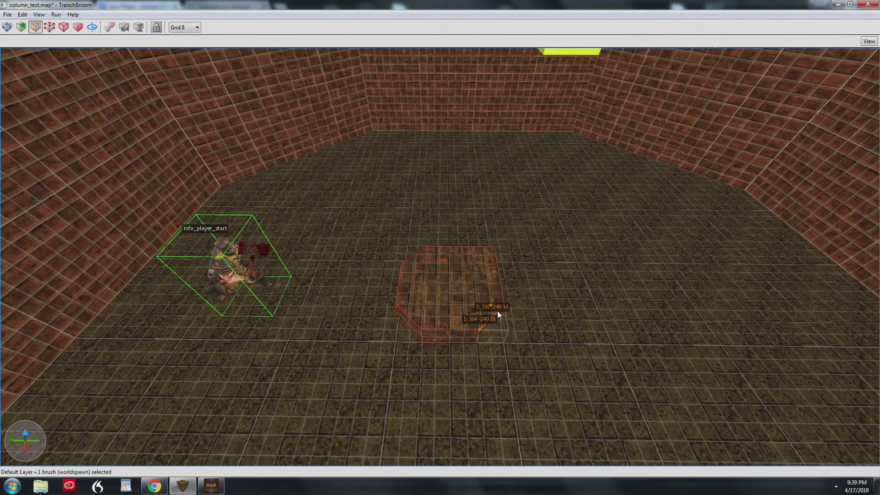
key("Return")
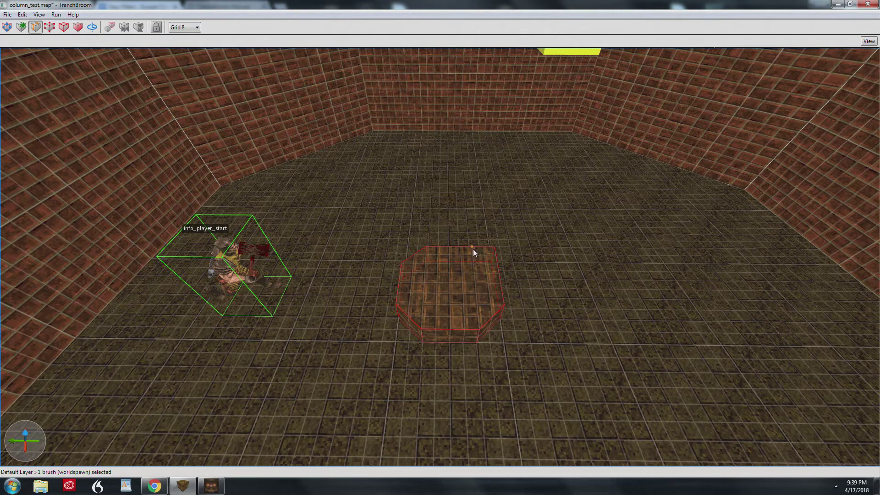
left_click(473, 248)
left_click(495, 256)
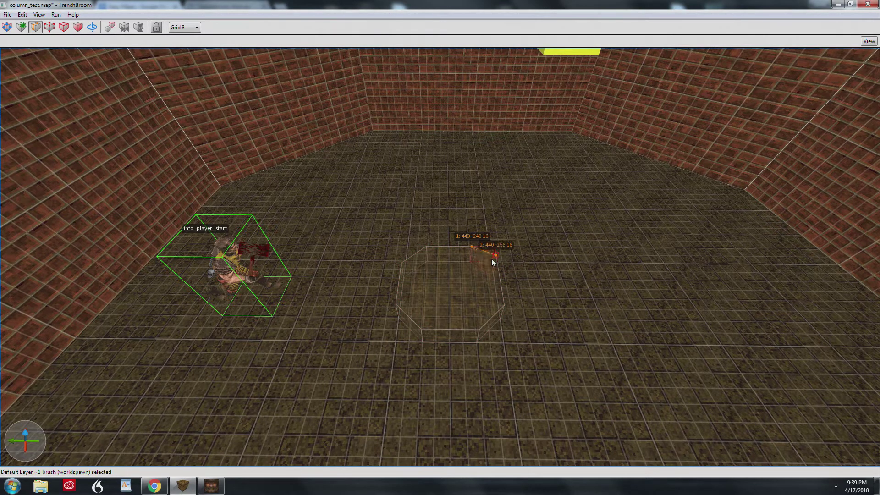
key("Return")
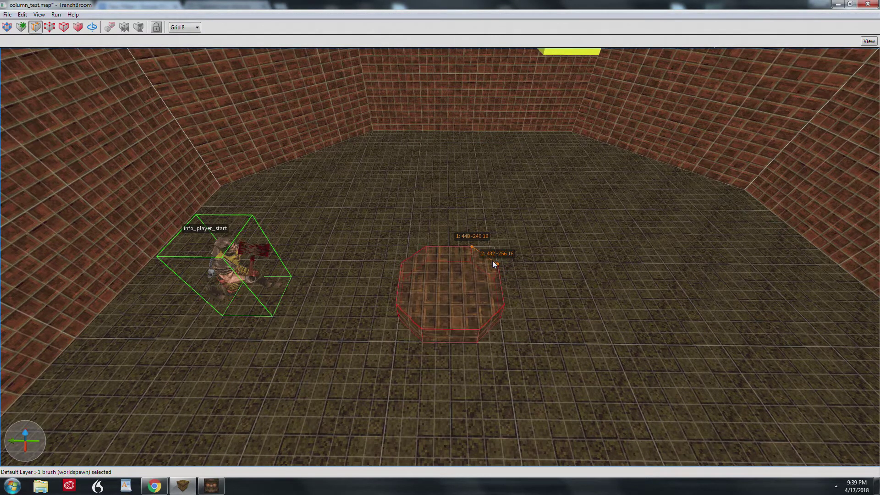
key("c")
key("Escape")
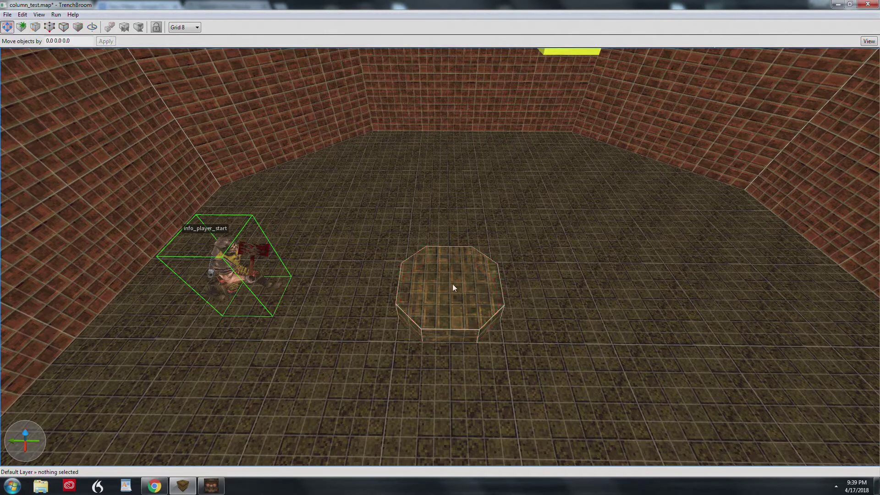
Step: Extrude the octagonal floor slab upward into a tall column
left_click(457, 311)
left_click_drag(458, 311, 459, 155, "shift")
scroll(463, 220, "down", 3)
mouse_move(465, 231)
right_mouse_down()
mouse_move(470, 216)
mouse_move(467, 224)
mouse_move(478, 220)
right_mouse_up()
scroll(467, 225, "down", 3)
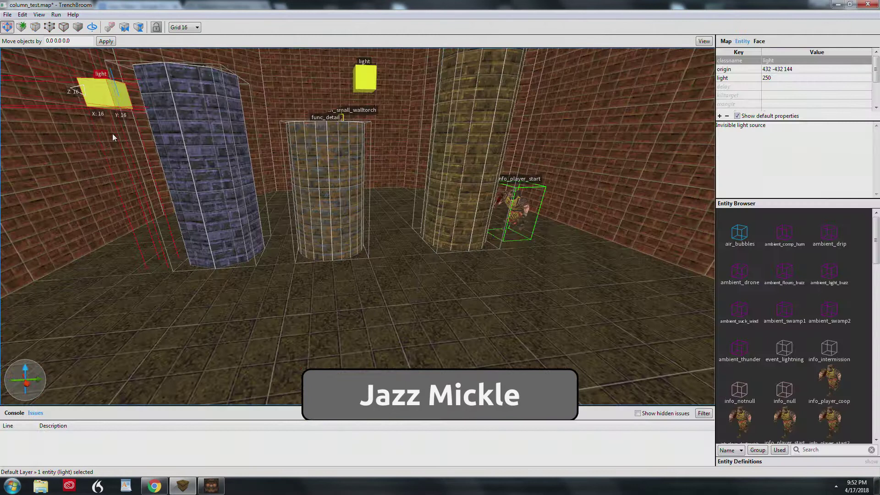
Step: Move the selected light entity in front of the blue brick column, to origin 528 -352 64, and save the map
left_click_drag(112, 134, 170, 243)
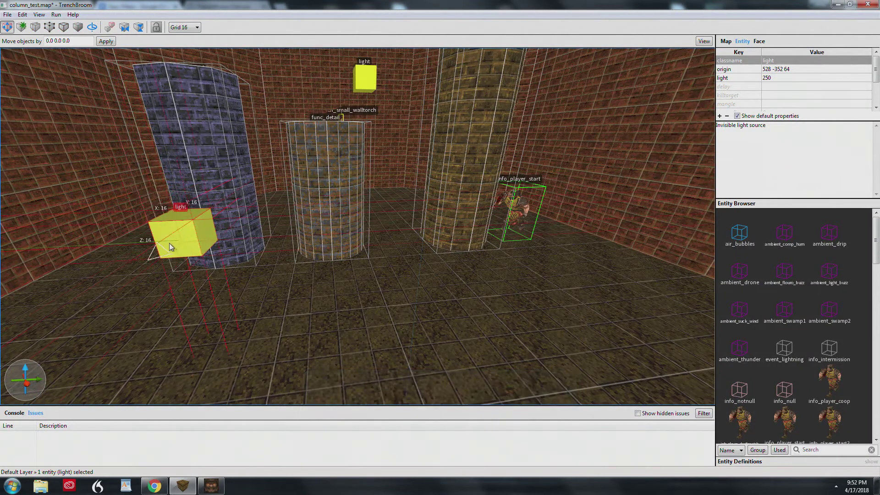
key("Escape")
key("ctrl+s")
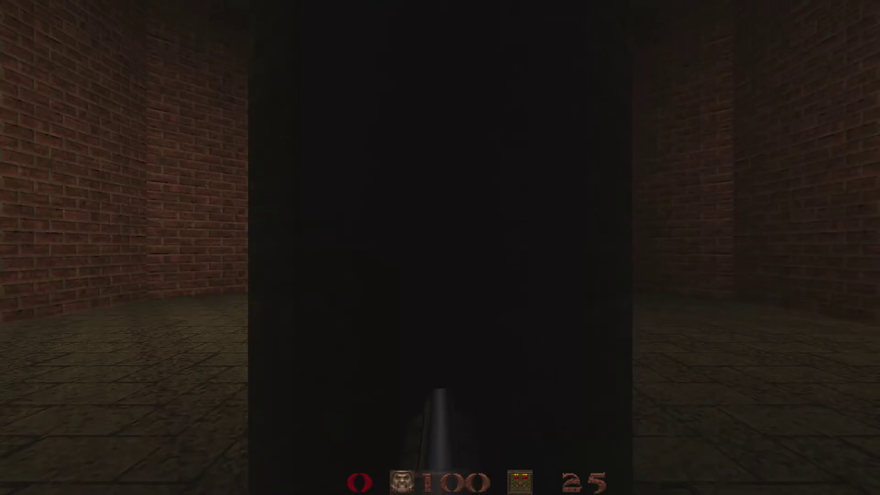
key("a")
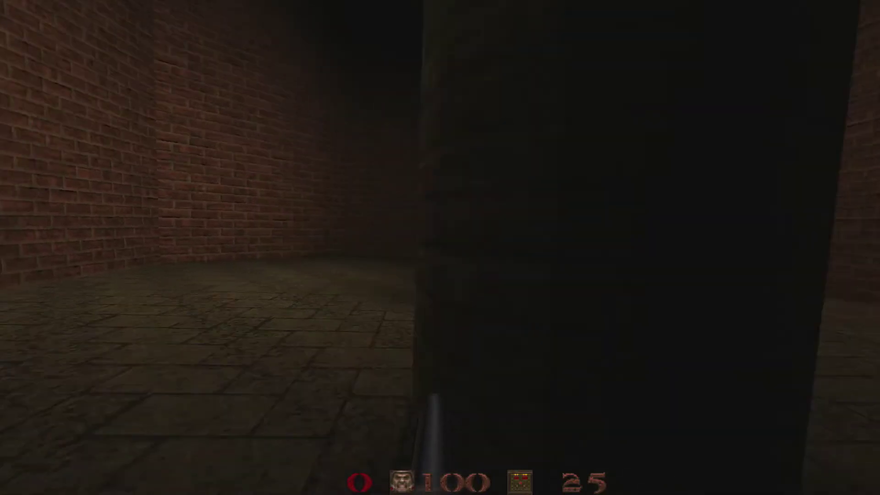
key("w")
key("w")
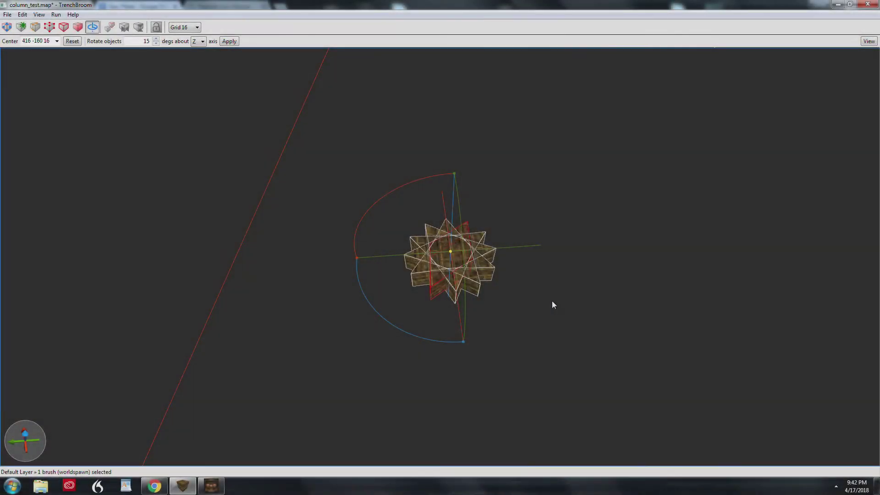
Step: Select all the rotated diamond brushes and combine them with a CSG convex merge
key("ctrl+a")
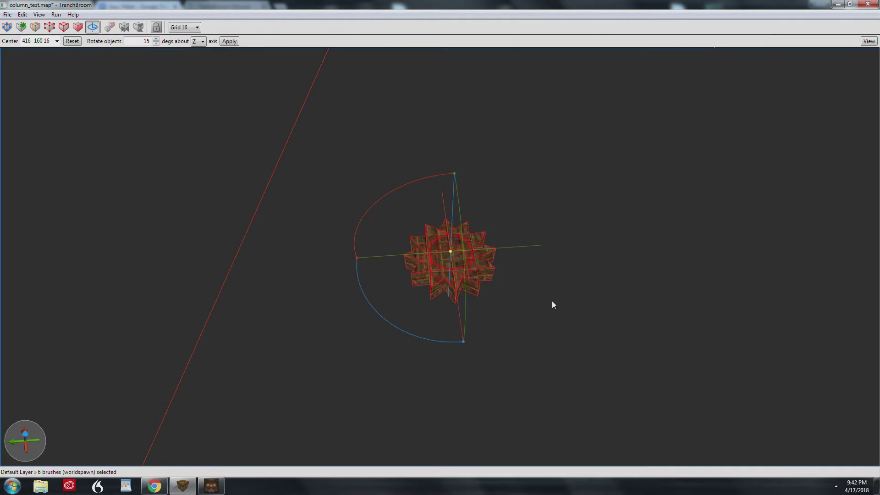
key("ctrl+j")
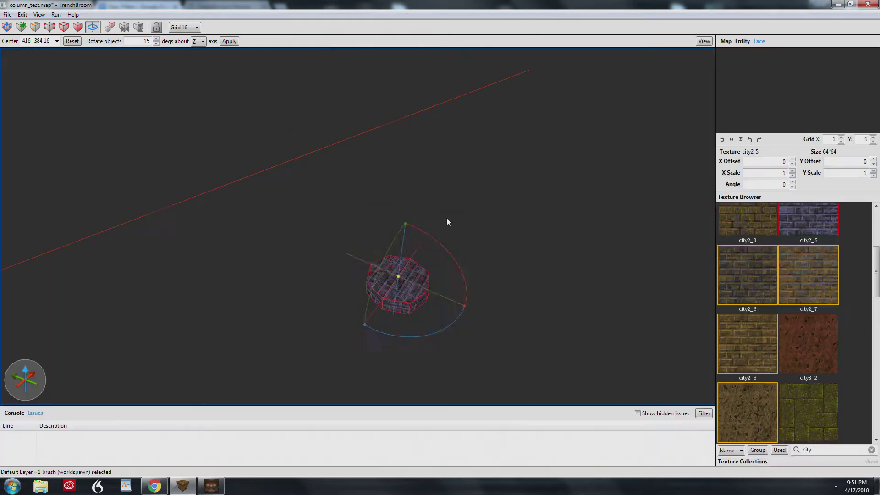
Step: Extrude the round city2_5 brush upward into a column and unhide the rest of the map
key("r")
left_click_drag(417, 279, 451, 165)
right_click_drag(454, 244, 484, 238)
key("ctrl+shift+i")
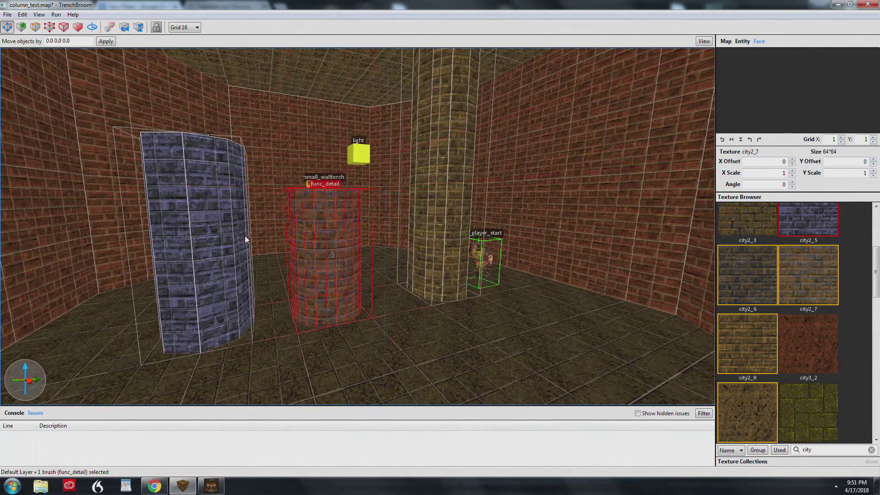
Step: Add a _phong property with value 1 to both func_detail columns, the blue one and the shorter one beside it
left_click(246, 237, "ctrl")
left_click(744, 42)
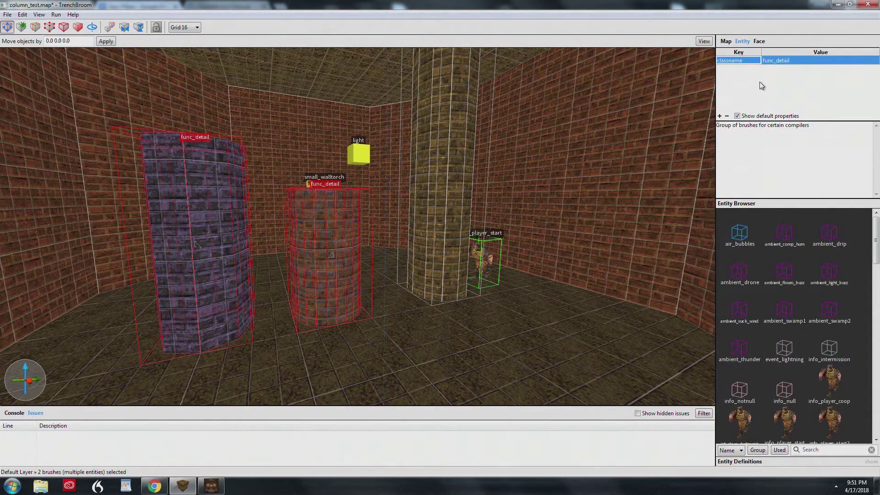
key("ctrl+Return")
type("_phong")
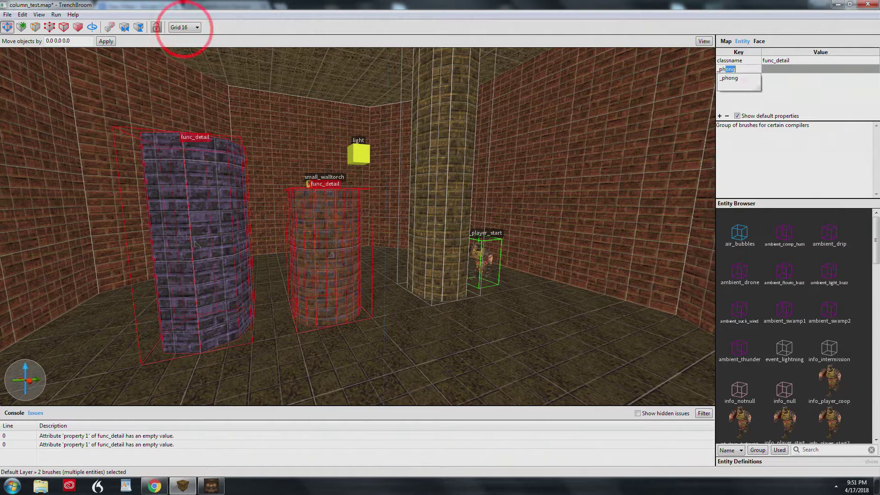
key("Tab")
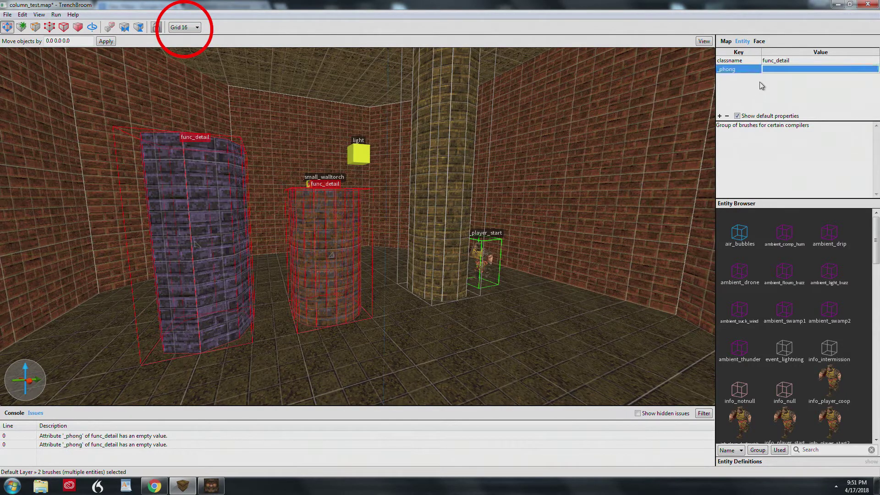
type("1")
key("Return")
right_click_drag(413, 182, 398, 160)
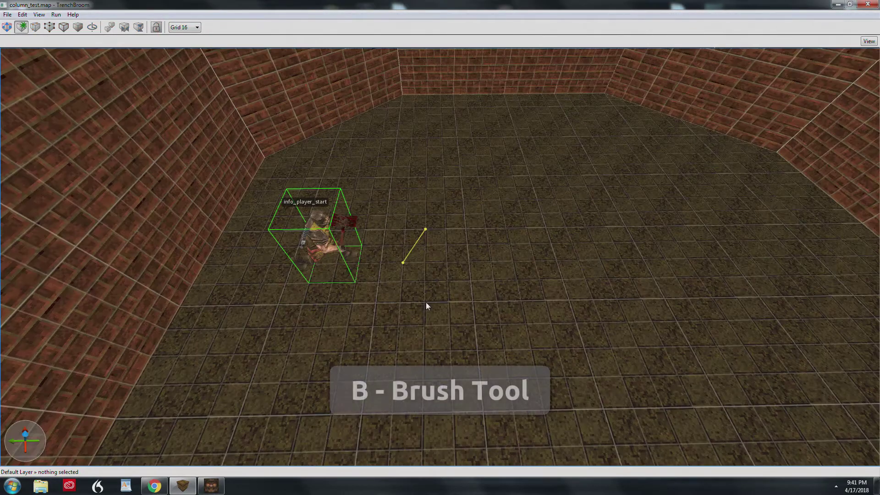
Step: Draw a diamond-shaped brush 64 by 32 units and 16 units high on the floor, and isolate it from the other objects
left_click(426, 303)
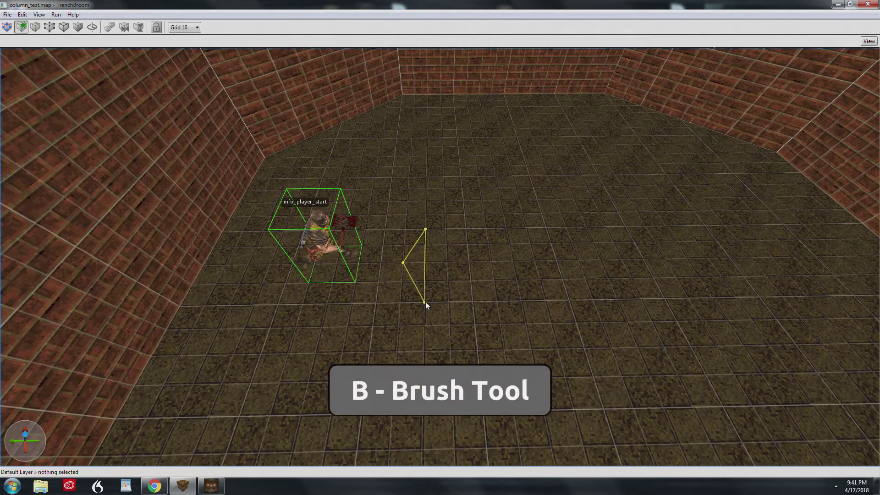
left_click(447, 261)
left_click_drag(429, 269, 427, 255, "shift")
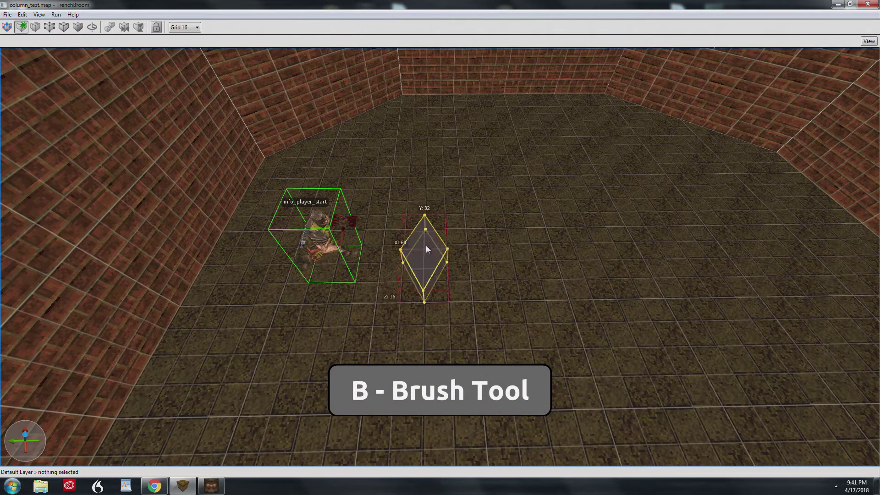
key("Return")
right_click_drag(426, 246, 444, 242)
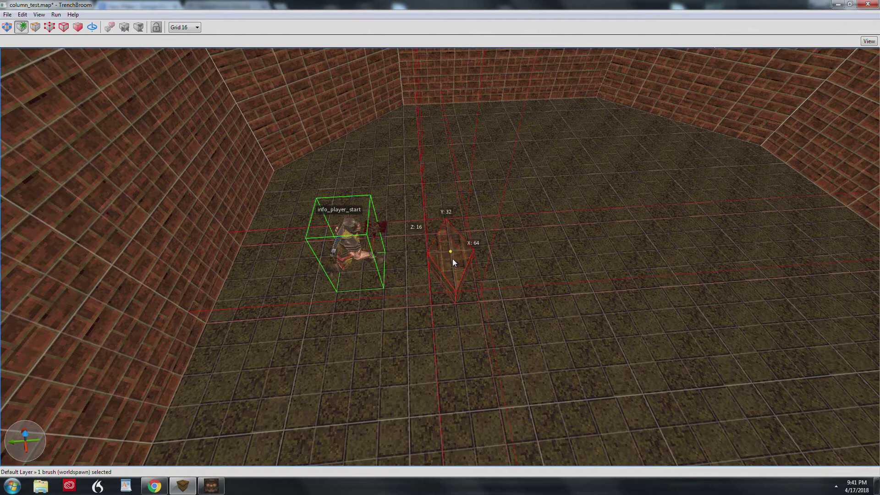
key("Escape")
key("ctrl+i")
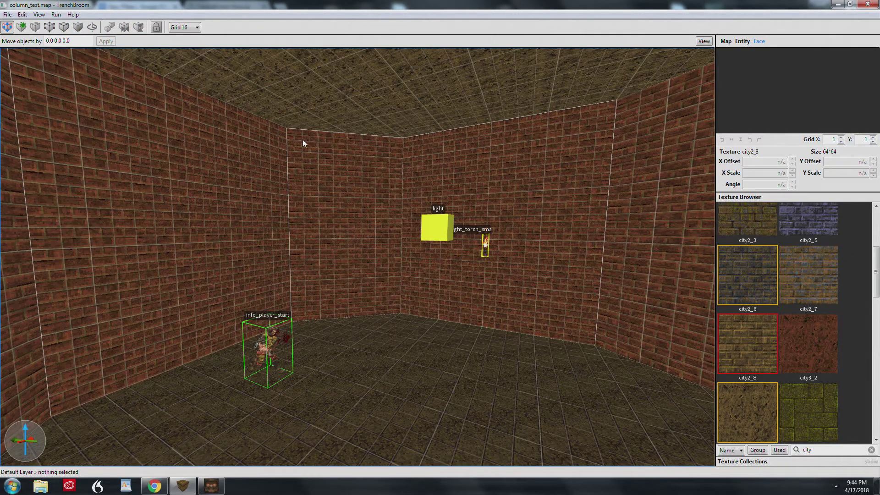
Step: Clear the repeatable commands
left_click(11, 14)
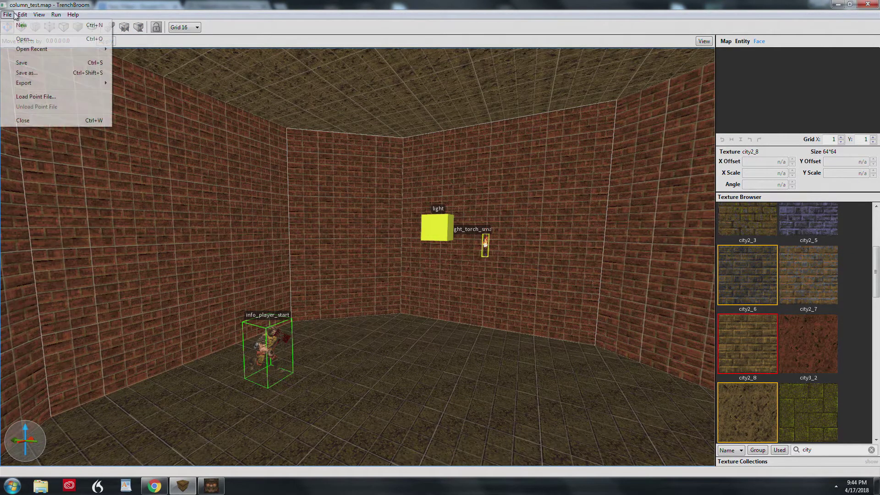
left_click(10, 14)
left_click(22, 14)
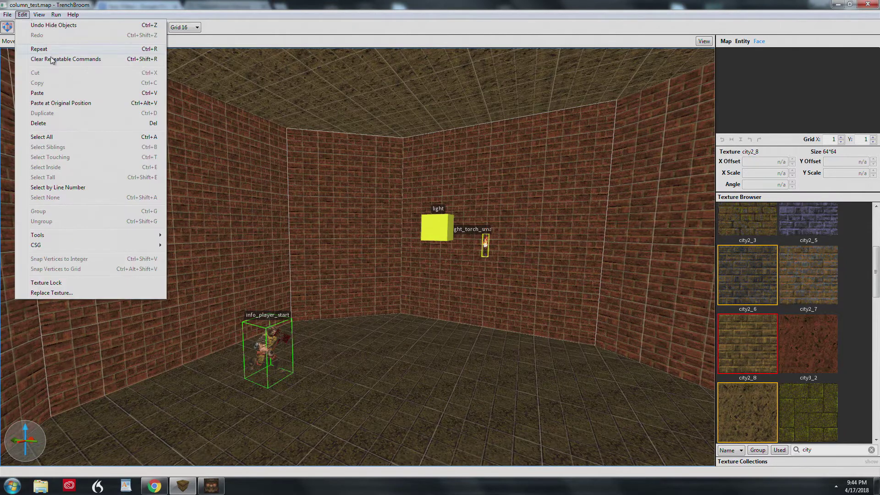
left_click(110, 61)
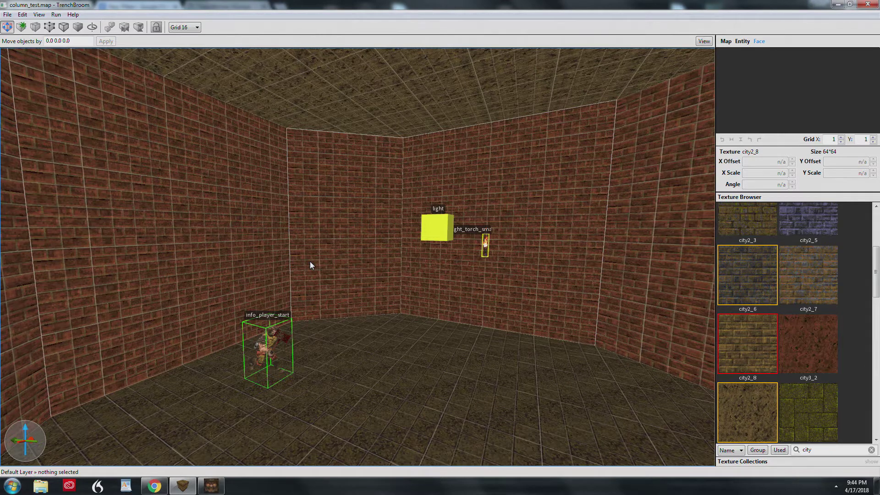
key("ctrl+shift+r")
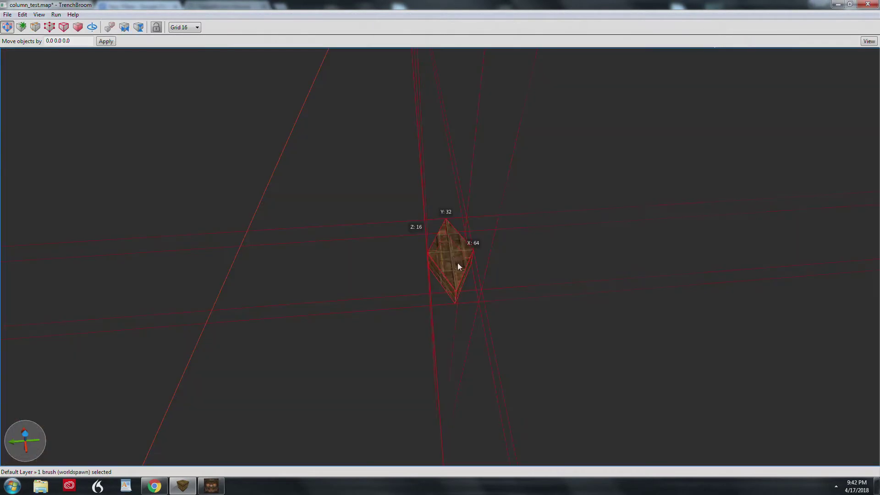
Step: Duplicate the diamond brush in place and rotate the copy around the vertical axis
key("r")
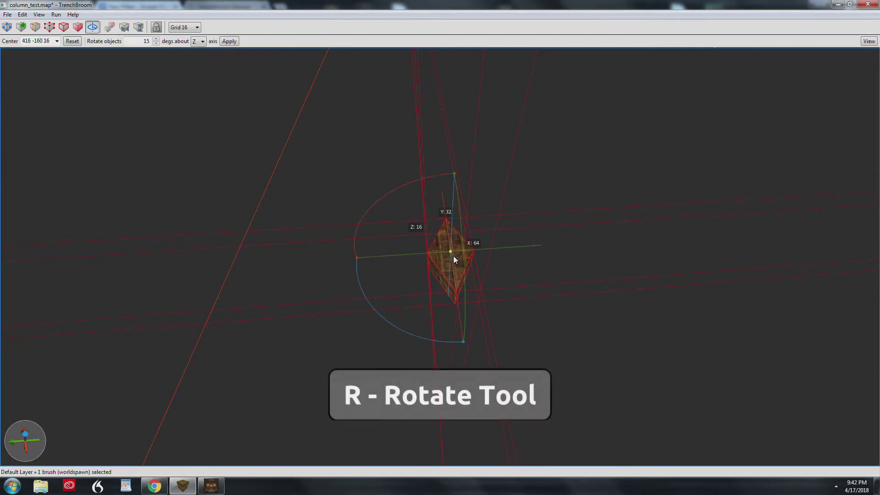
key("ctrl+d")
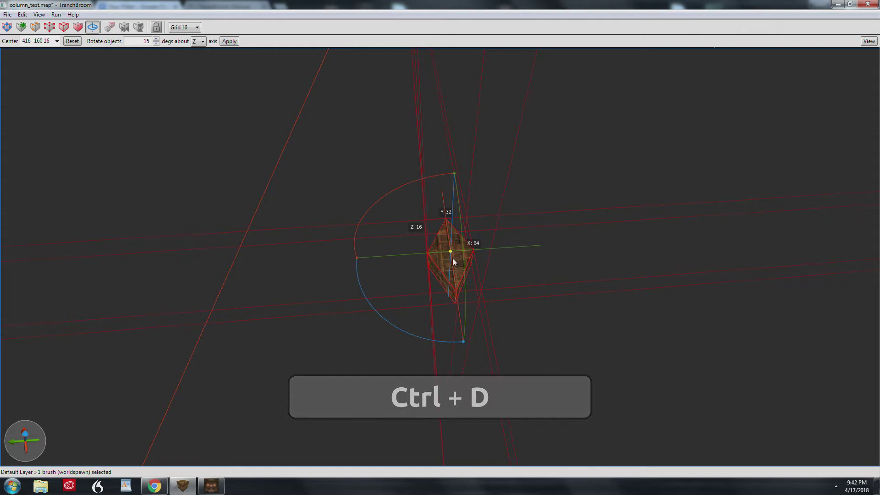
left_click_drag(462, 345, 507, 323)
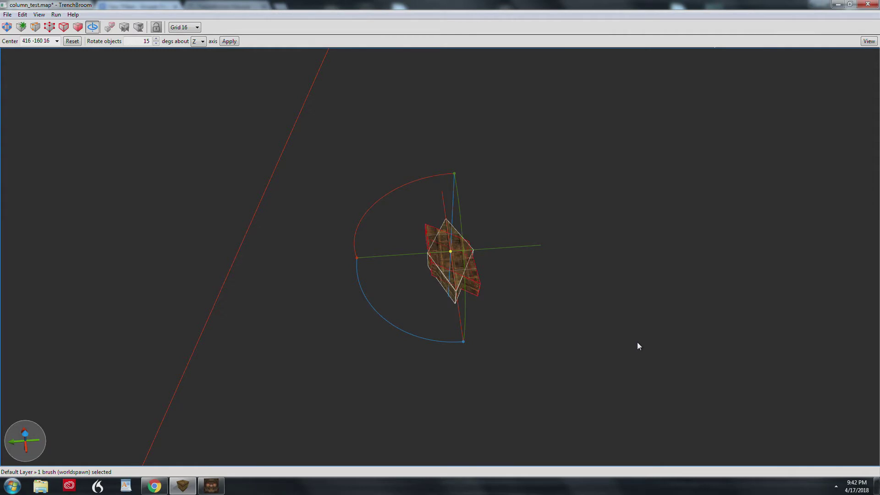
Step: Repeat the duplicate-and-rotate operation four times to form an evenly spaced twelve-pointed star of diamond brushes
key("ctrl+r")
key("ctrl+r")
key("ctrl+r")
key("ctrl+r")
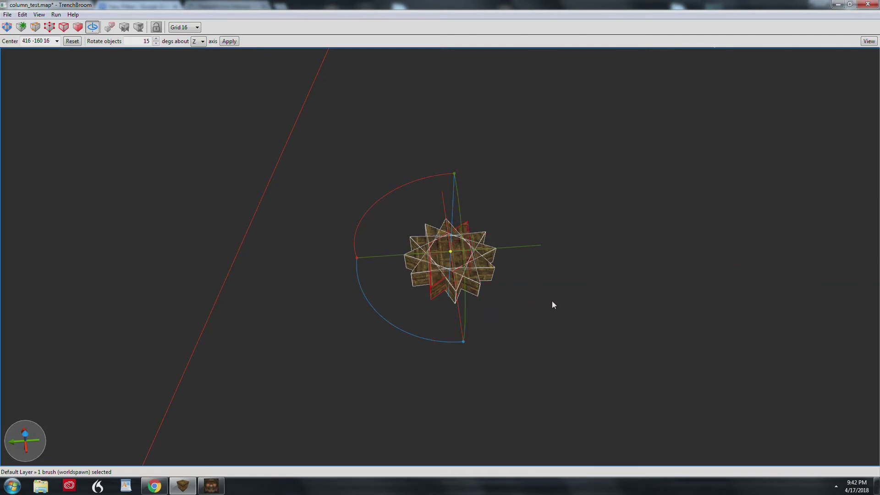
Step: Convex merge the whole twelve-pointed star into one round brush and show the issues list
key("ctrl+a")
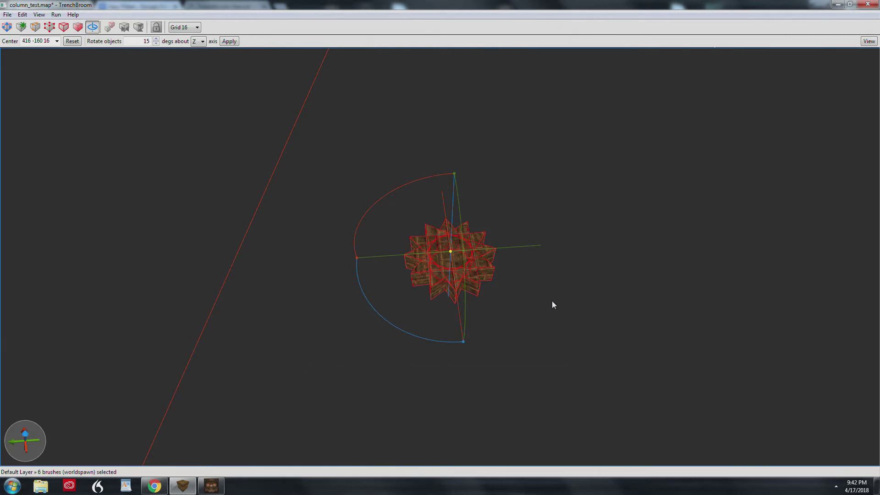
key("ctrl+j")
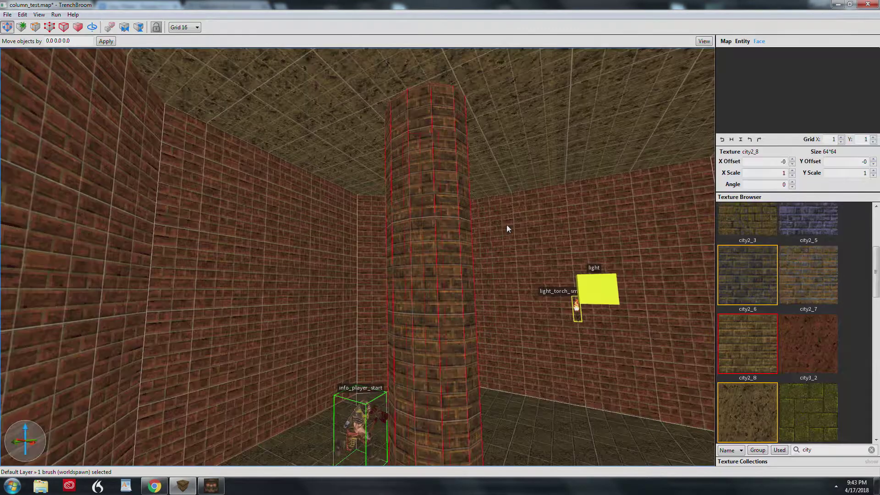
right_click_drag(507, 226, 537, 255)
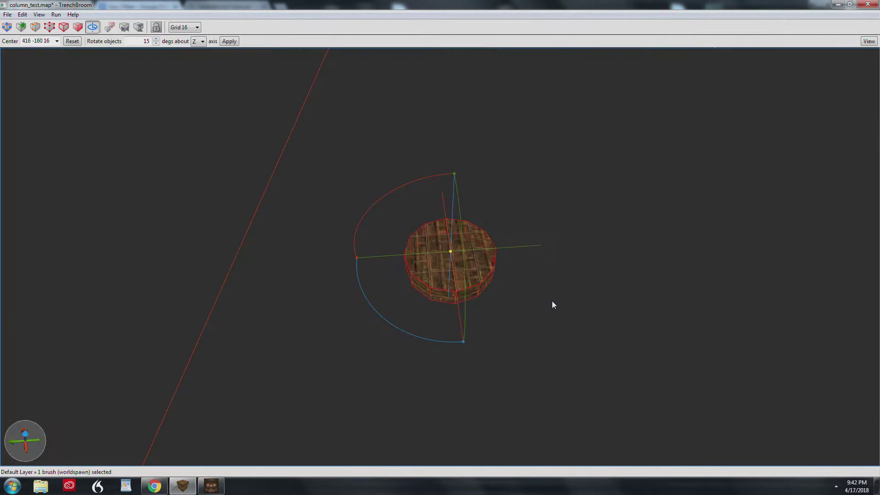
key("ctrl+4")
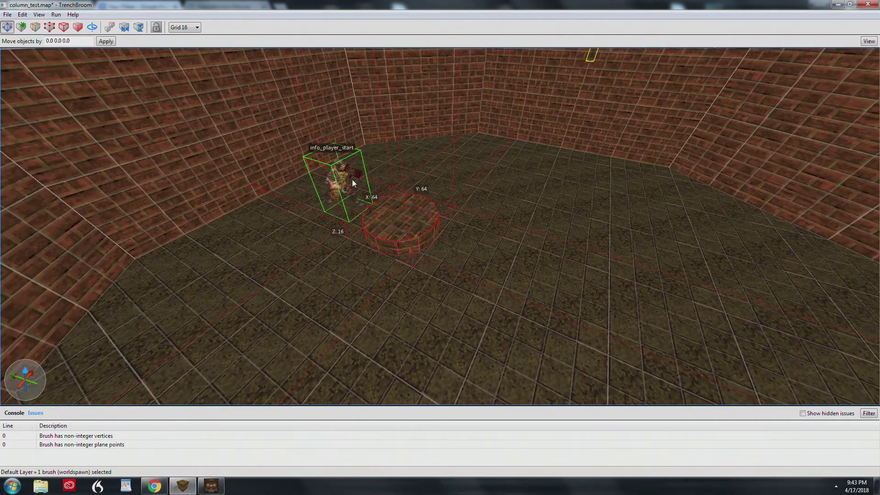
Step: Snap the round brush's vertices to integer and extend its top face up to the ceiling to form a tall column
left_click(22, 15)
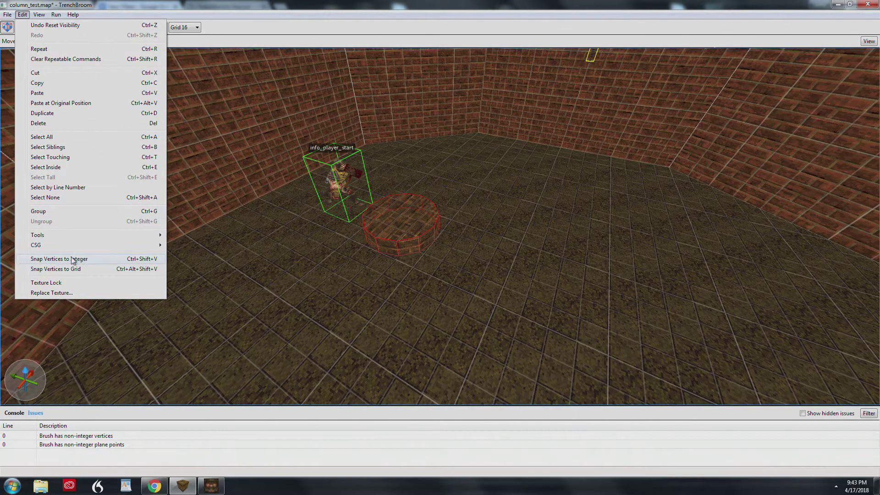
left_click(95, 259)
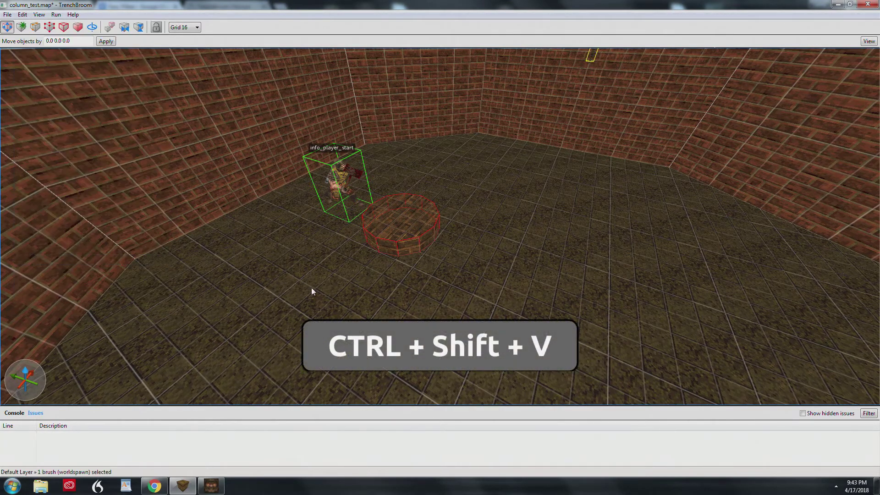
scroll(360, 287, "up", 4)
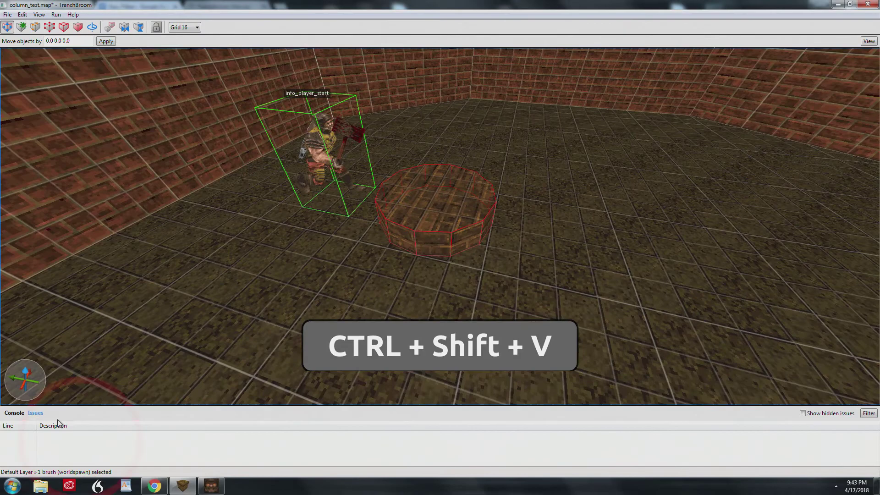
right_click_drag(441, 304, 434, 272)
scroll(441, 289, "down", 4)
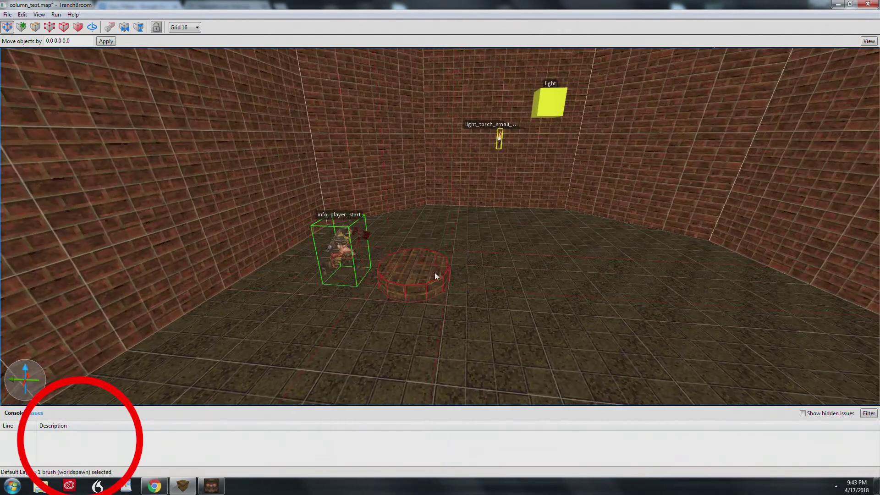
left_click_drag(434, 273, 440, 50, "shift")
right_click_drag(440, 108, 411, 124)
mouse_move(411, 124)
left_mouse_down("shift")
mouse_move(400, 88)
mouse_move(407, 48)
mouse_move(406, 64)
left_mouse_up("shift")
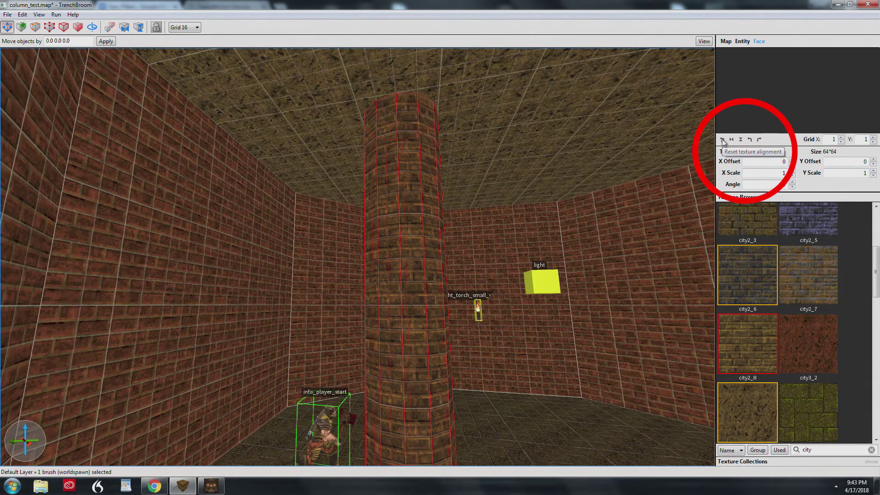
Step: Reset the texture alignment on all faces of the tall column
left_click(723, 139)
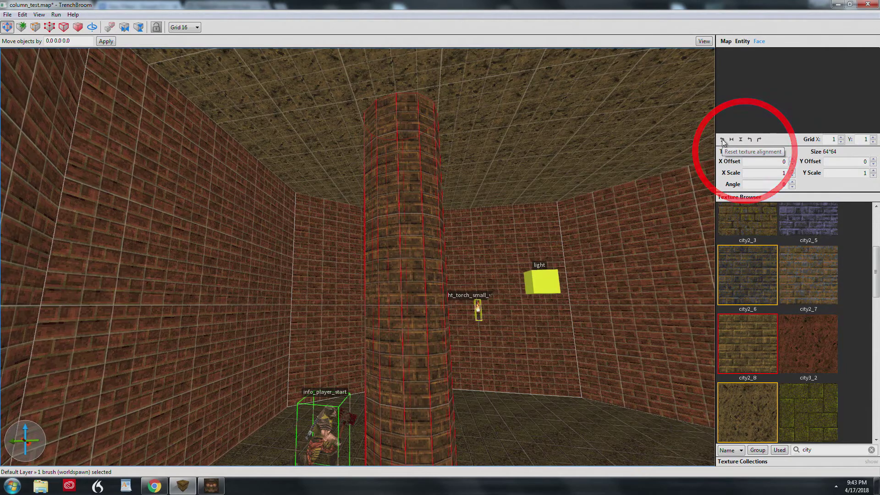
right_click_drag(523, 227, 529, 245)
key("d")
key("s")
key("w")
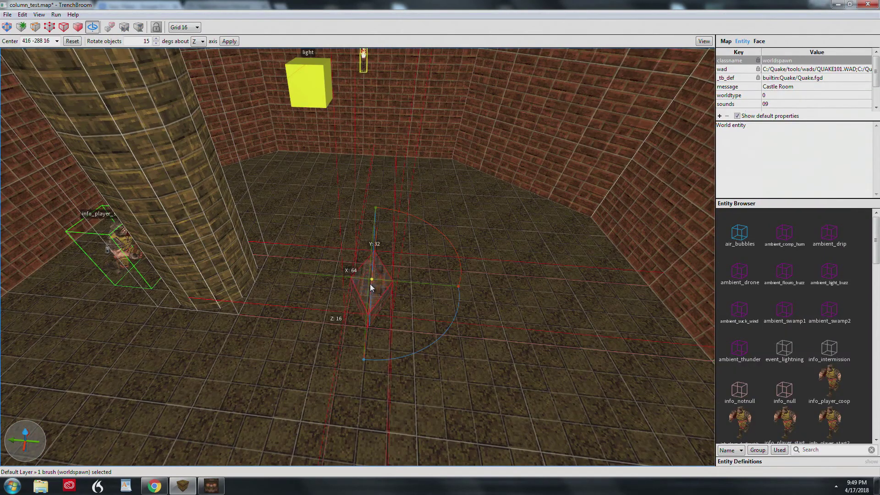
Step: Repeat a 15-degree rotated duplicate of the diamond brush until twelve brushes form a star, and convex merge them into one round brush
left_click_drag(364, 360, 383, 353)
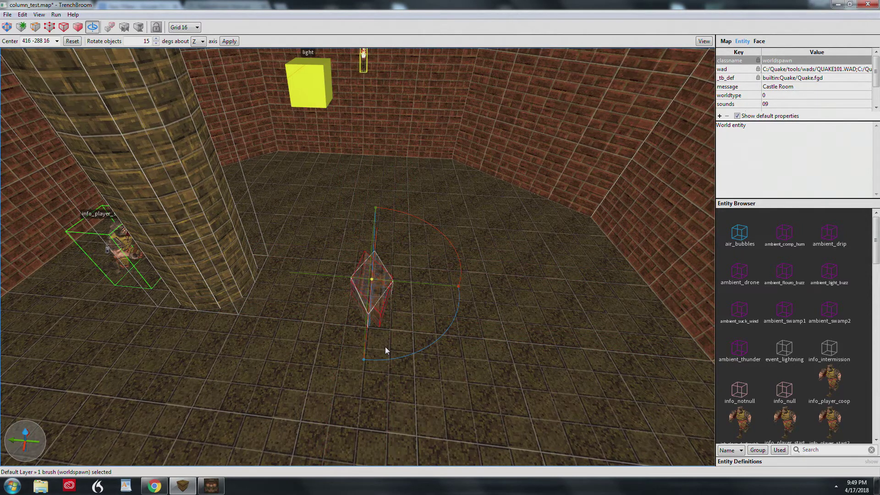
key("ctrl+r")
key("ctrl+r")
key("ctrl+r")
key("ctrl+r")
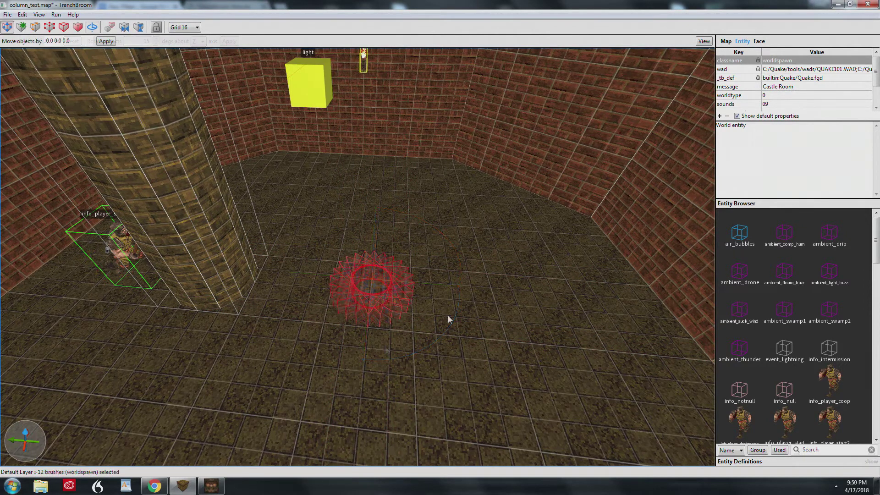
key("ctrl+j")
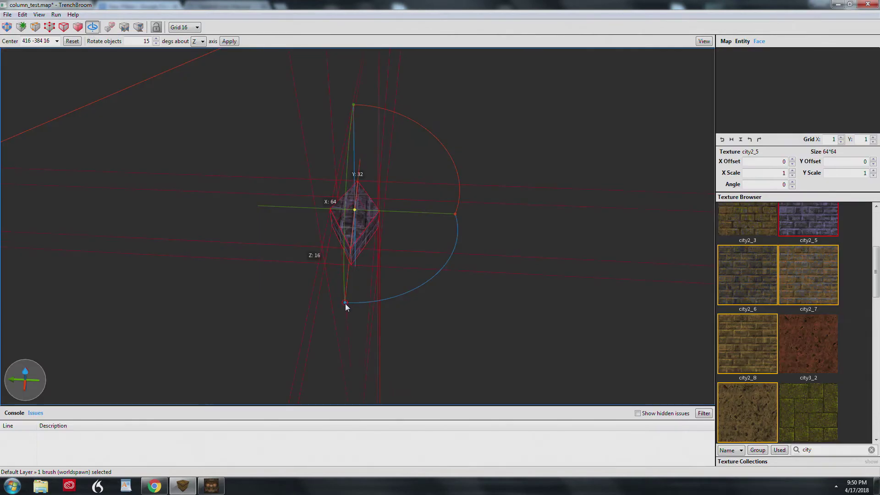
Step: Rotate a copy of the city2_5 diamond brush, repeat it into an eight-pointed star of four brushes, and convex merge the star
mouse_move(346, 303)
left_mouse_down()
mouse_move(397, 292)
mouse_move(425, 272)
left_mouse_up()
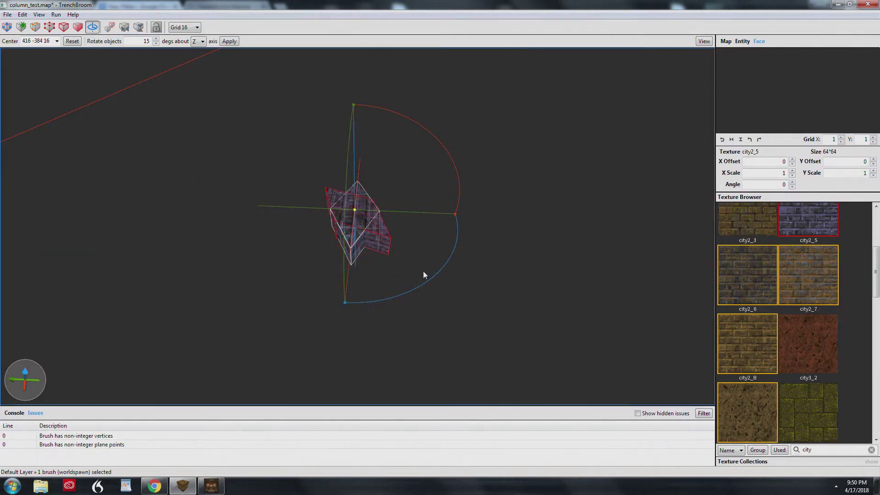
key("ctrl+r")
key("ctrl+r")
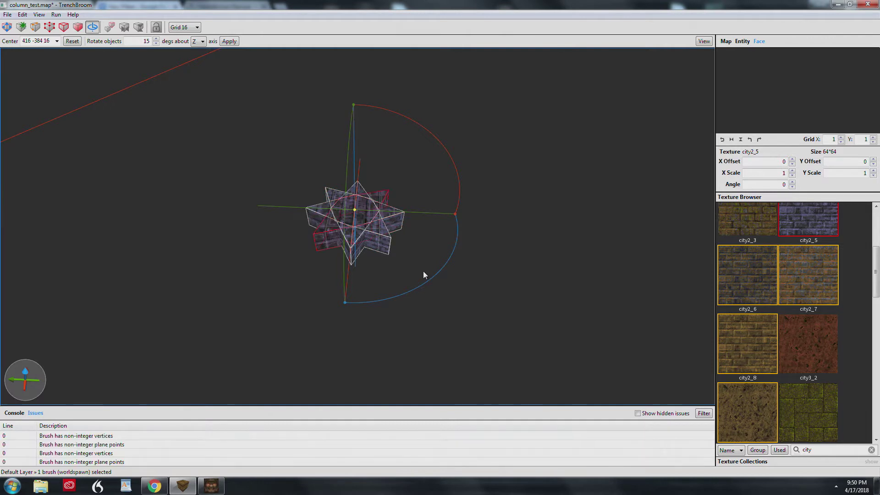
key("ctrl+a")
key("ctrl+j")
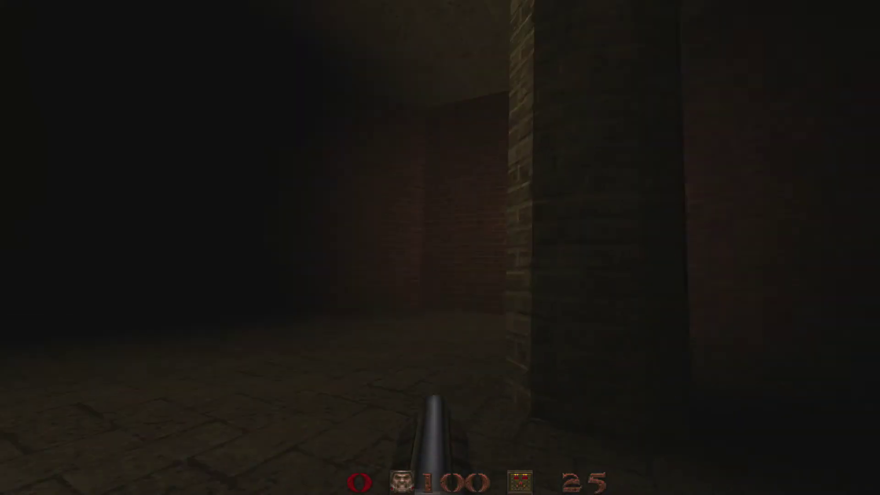
Step: Walk around the column in the Quake test run and examine how light falls across its faces
key("a")
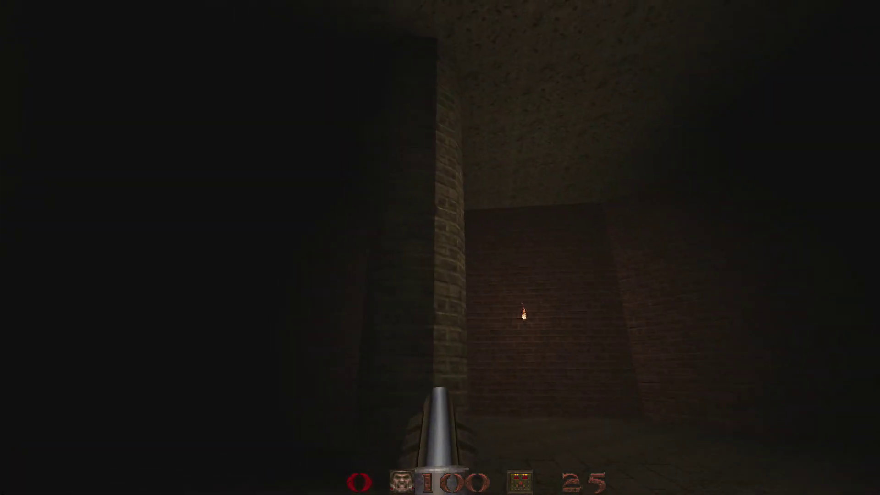
key("a")
key("s")
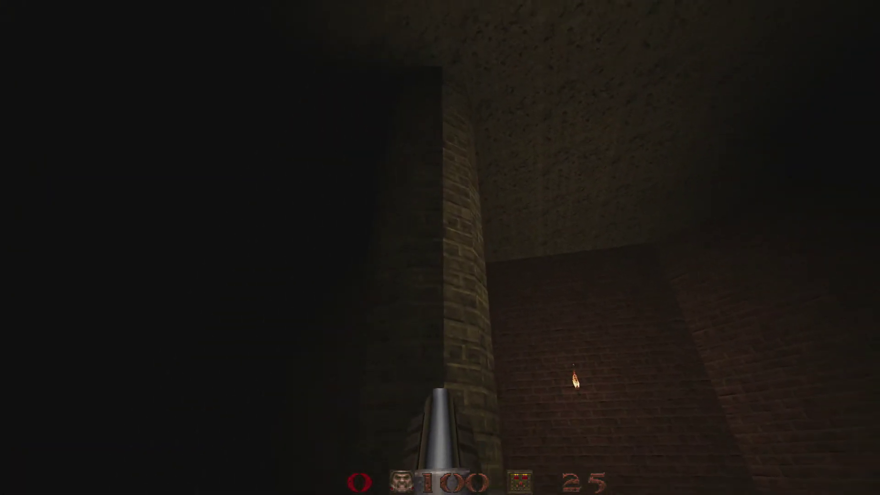
key("w")
key("d")
key("d")
key("w")
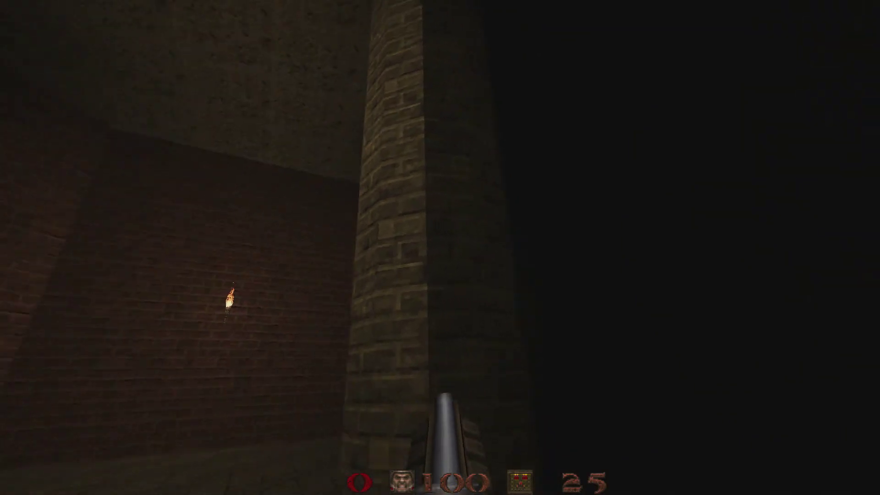
key("a")
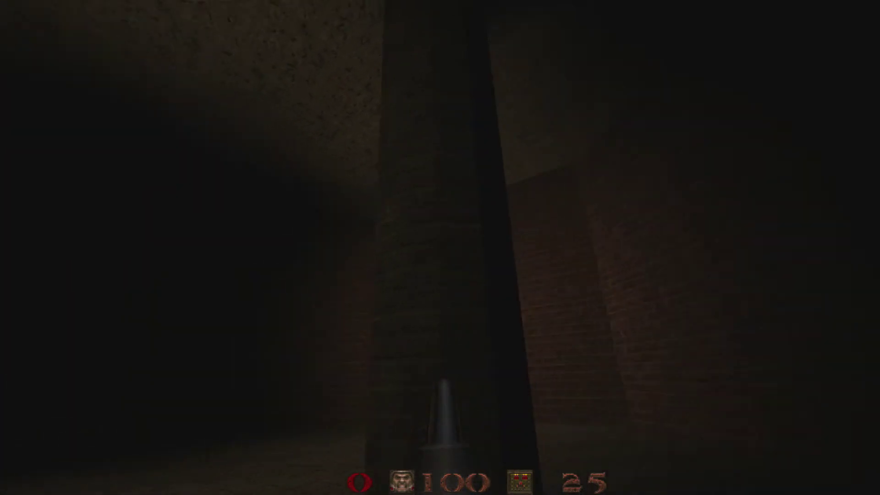
key("d")
key("a")
key("w")
key("a")
key("d")
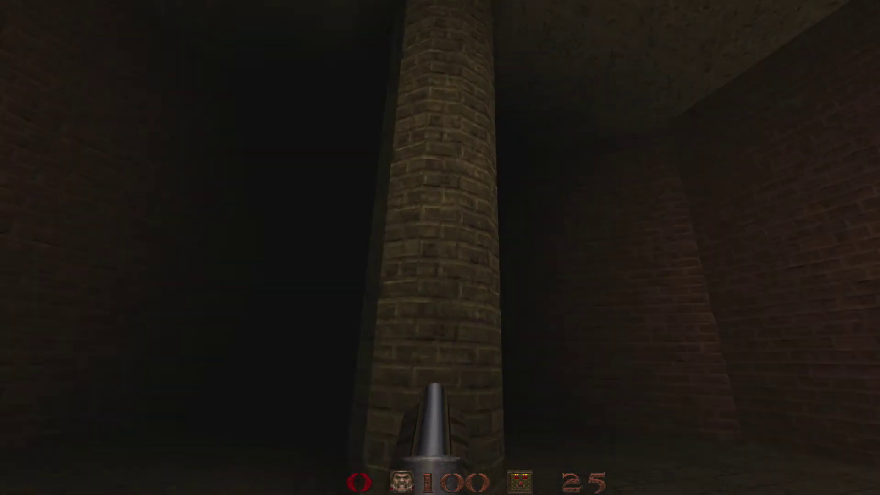
key("w")
key("w")
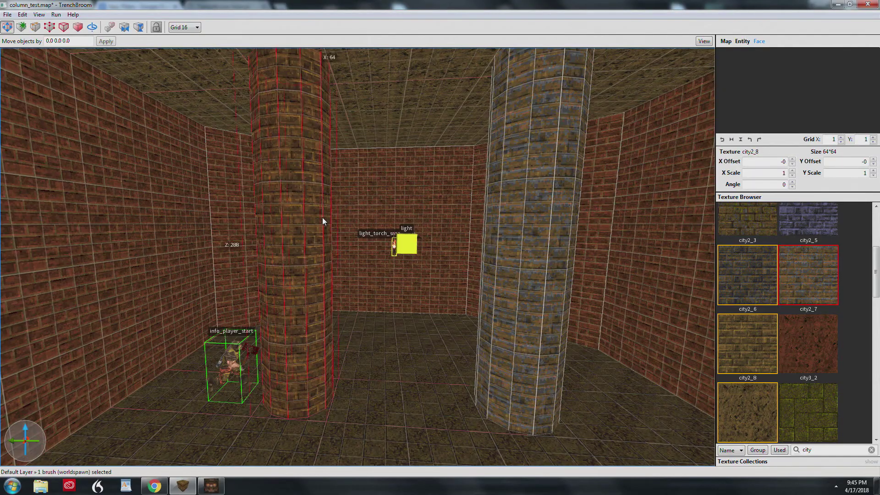
Step: Convert the city2_8 column beside the player start into a func_detail brush entity and give it a _phong property of 1
right_click(324, 219)
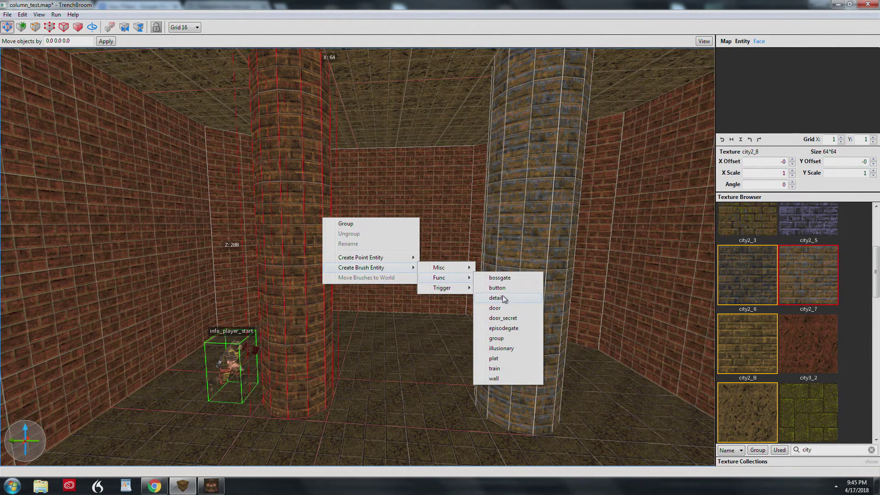
left_click(495, 298)
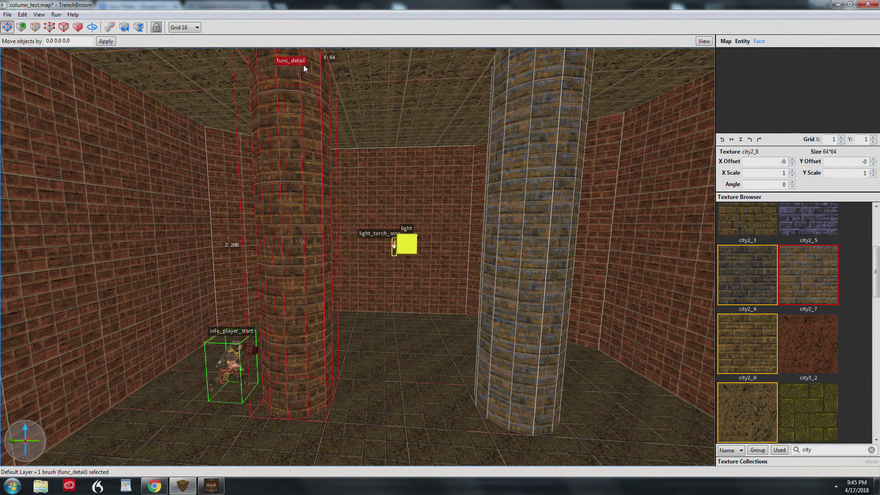
left_click(744, 42)
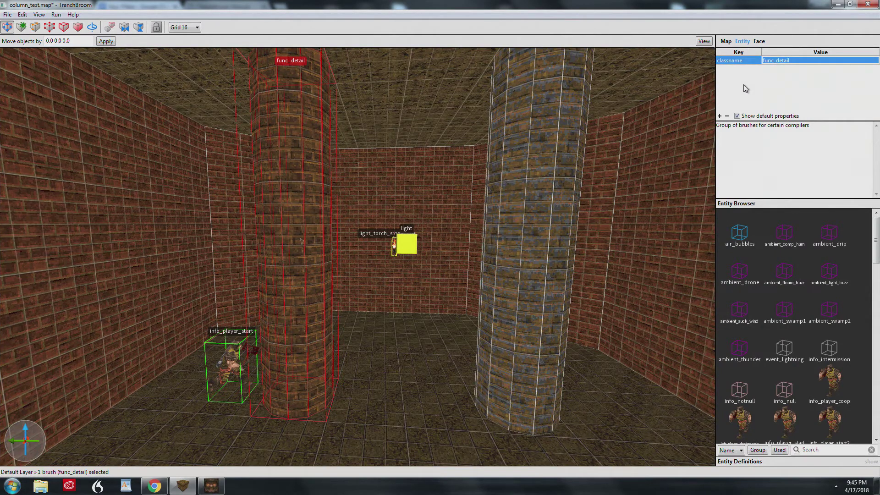
key("ctrl+Return")
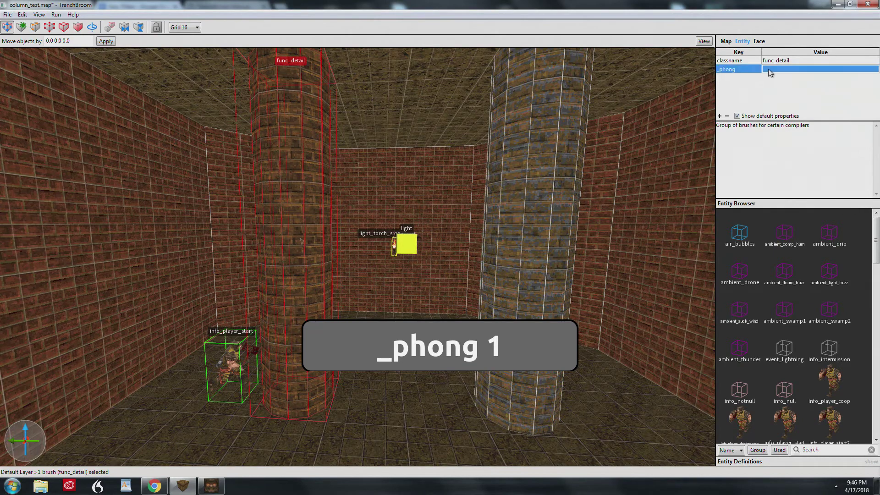
type("1")
key("Return")
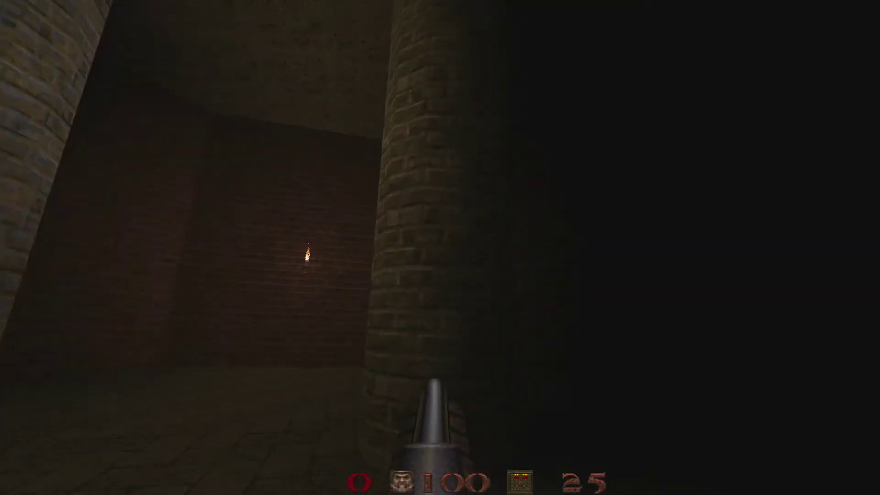
Step: Inspect the shading of the _phong column from several sides and up close in the Quake test run
key("a")
key("d")
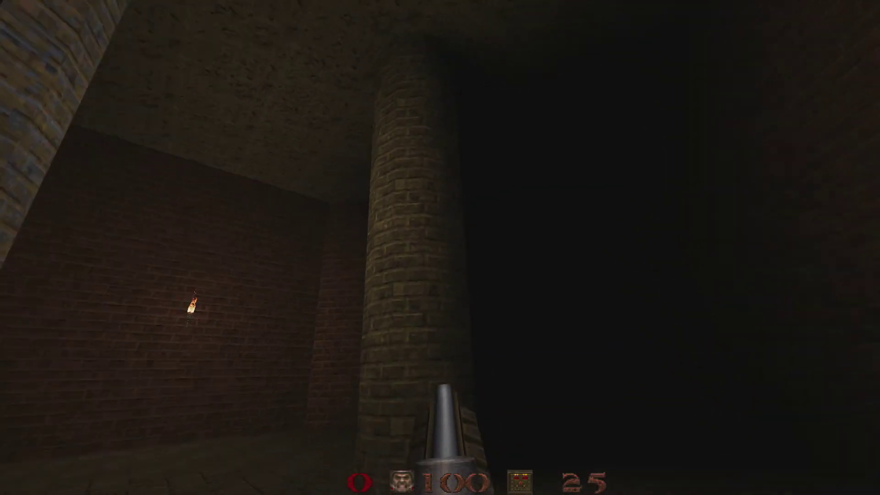
key("a")
key("w")
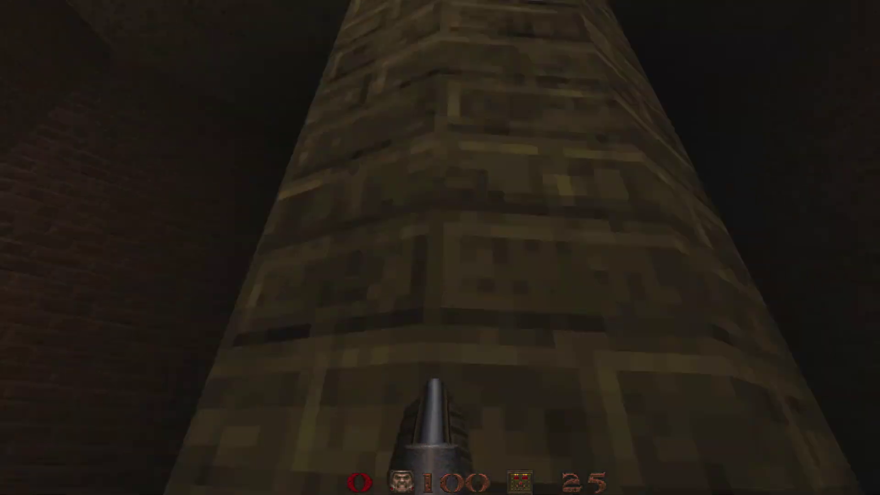
key("s")
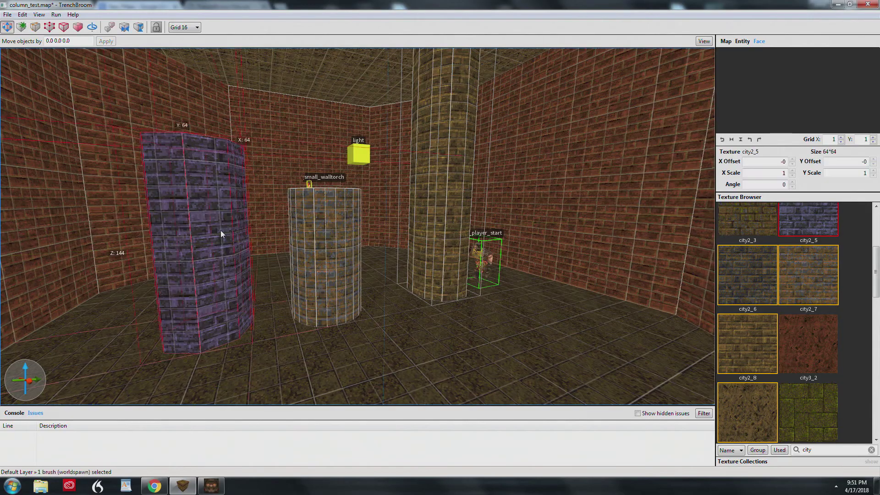
Step: Convert the purple city2_5 column into a func_detail brush entity and select the shorter column beside it
right_click(221, 234)
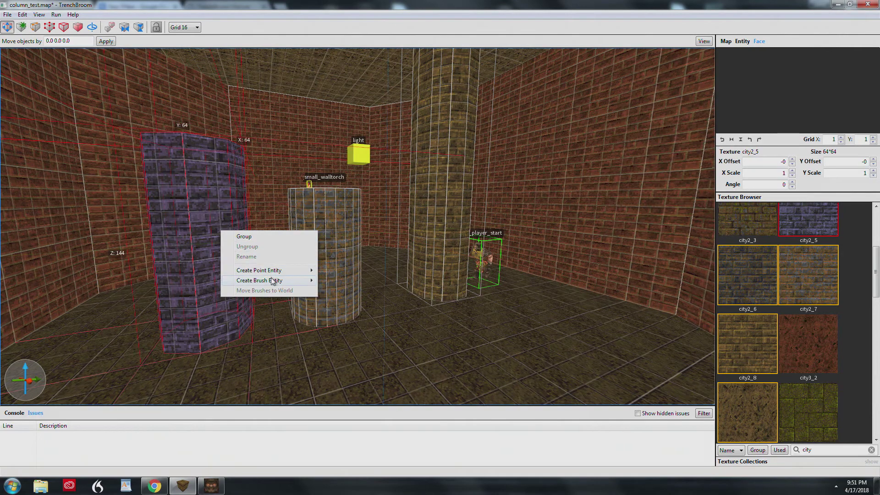
mouse_move(350, 292)
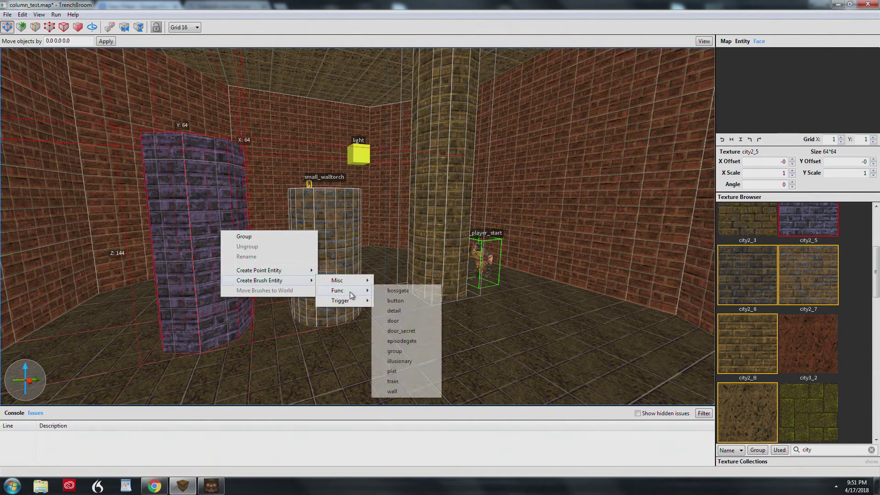
left_click(421, 311)
left_click(338, 262)
left_click(218, 239)
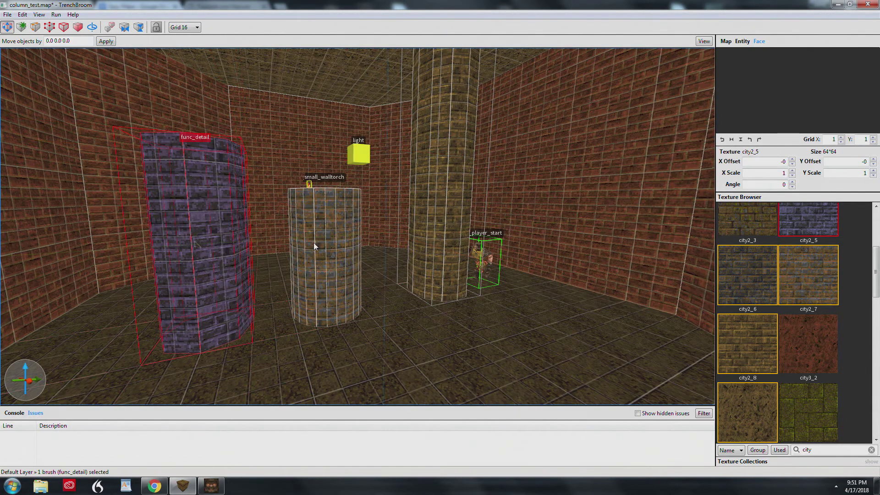
left_click(317, 244)
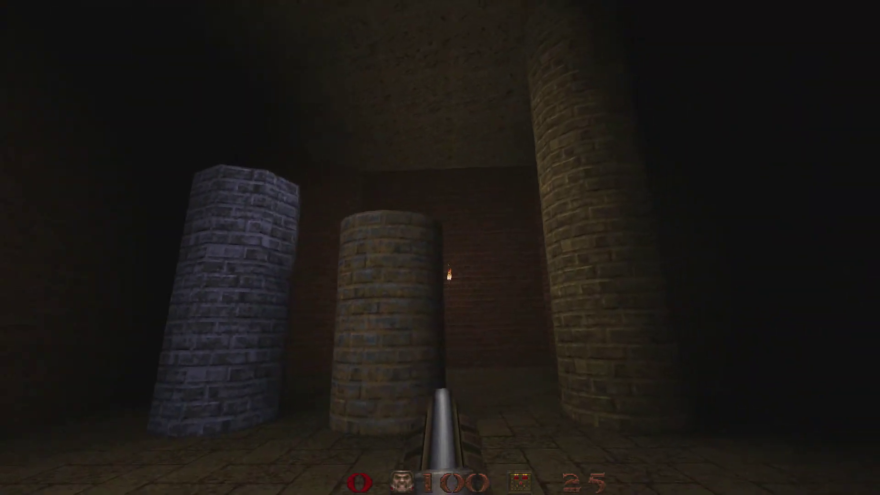
Step: Walk around all three columns in the Quake test run and compare their roundness and shading
key("s")
key("w")
key("a")
key("s")
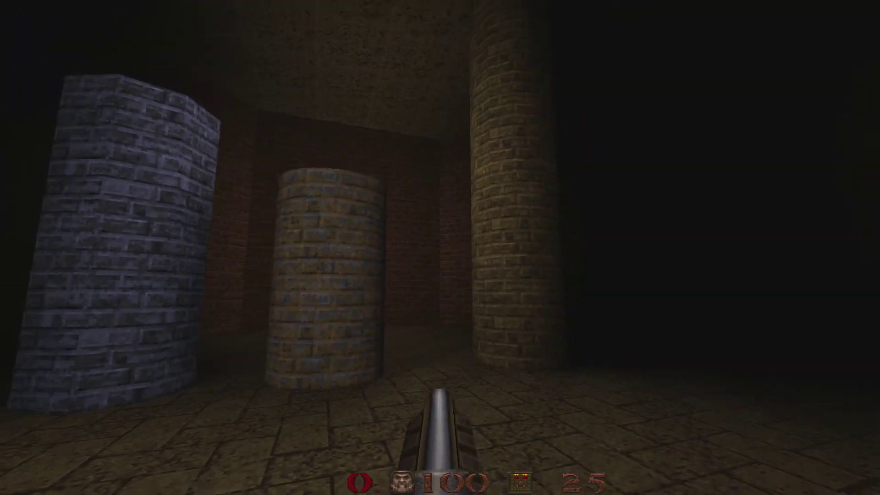
key("a")
key("d")
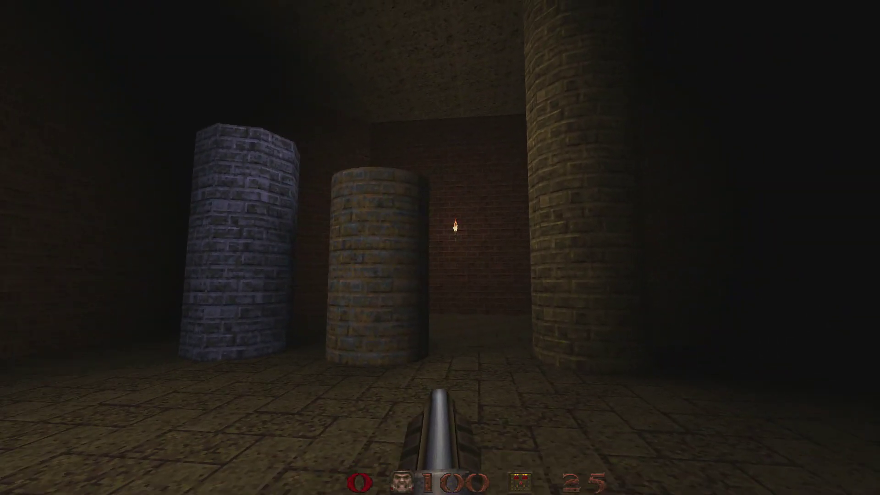
key("a")
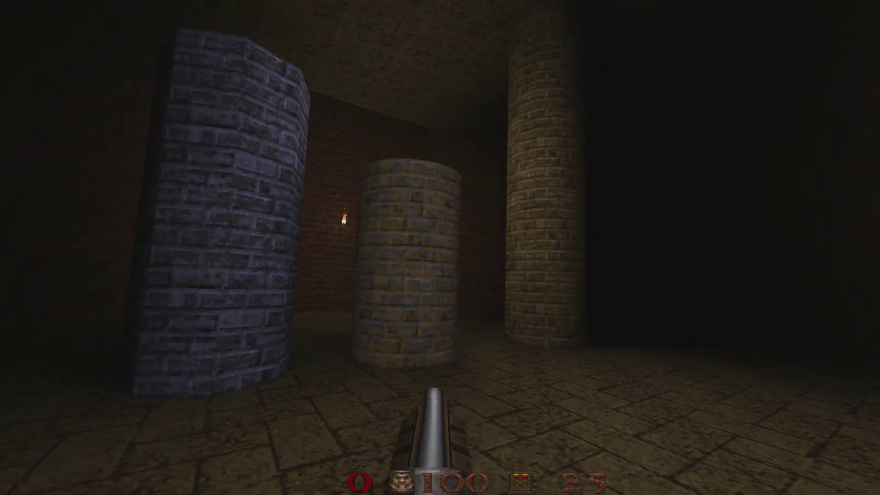
key("a")
key("d")
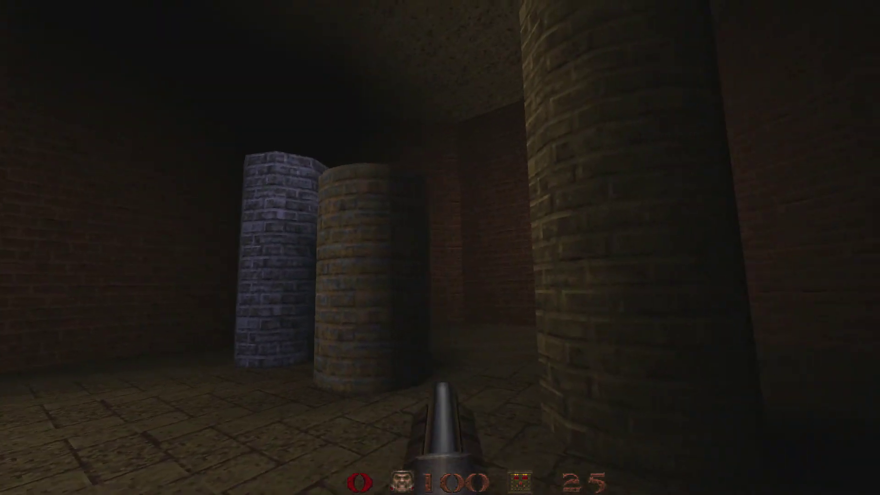
key("a")
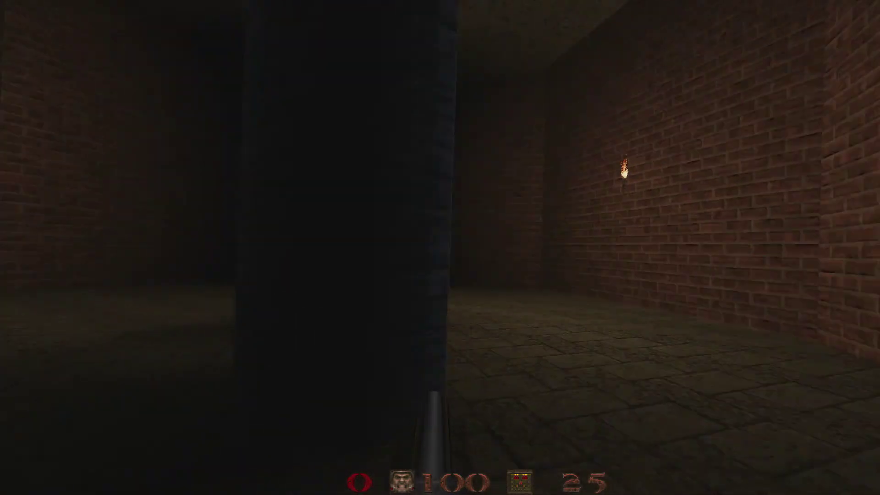